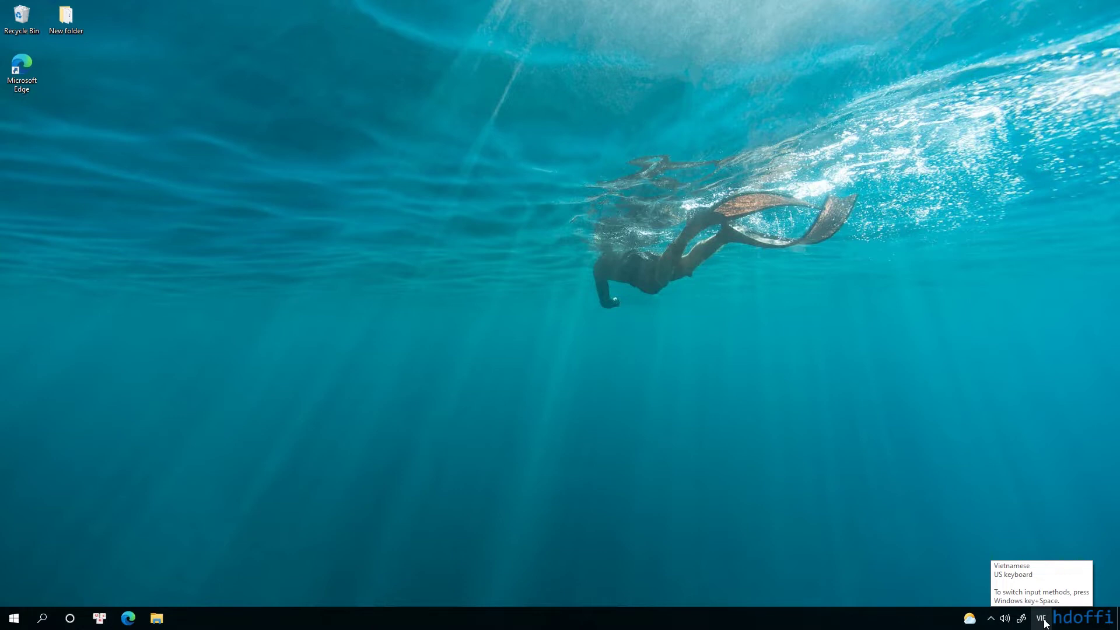
Step: Switch the input language to English (United States) and open the Windows language preferences
click(1042, 620)
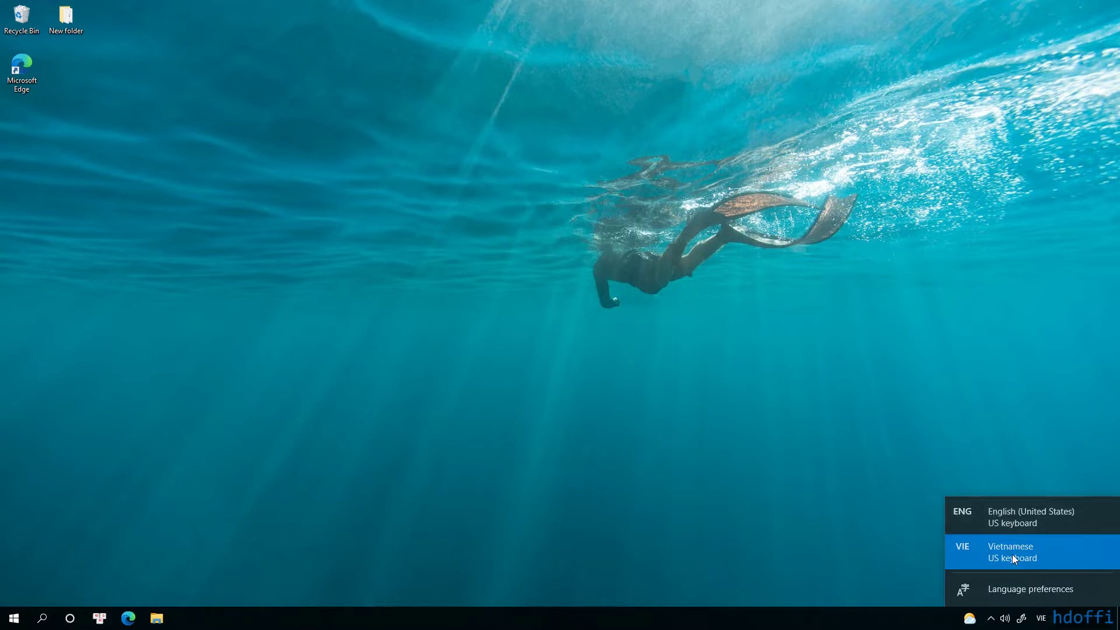
click(999, 525)
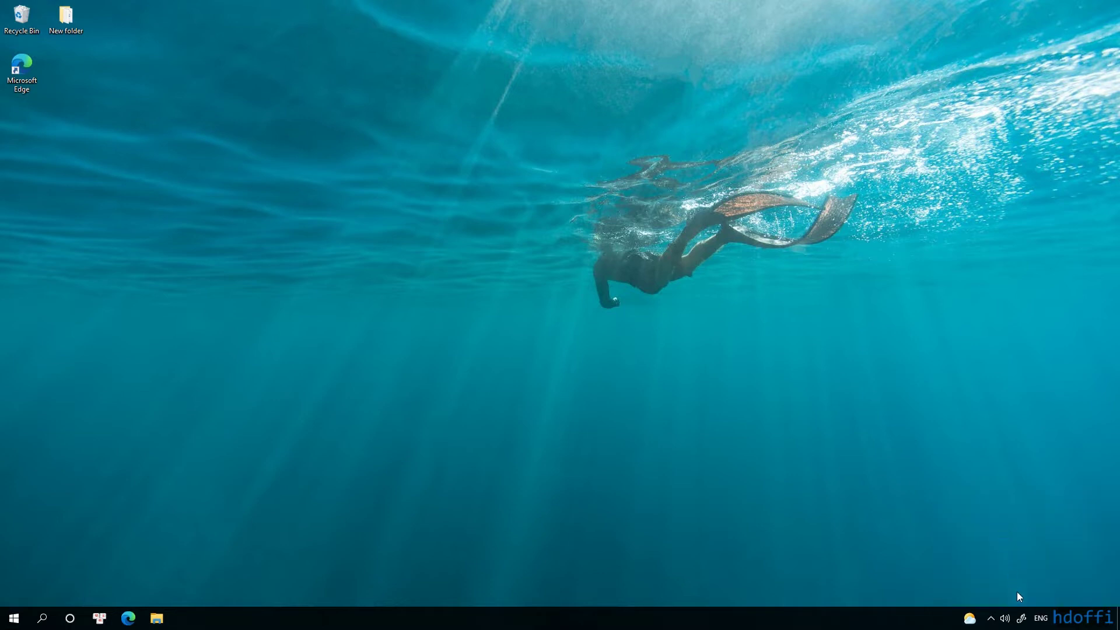
click(1040, 618)
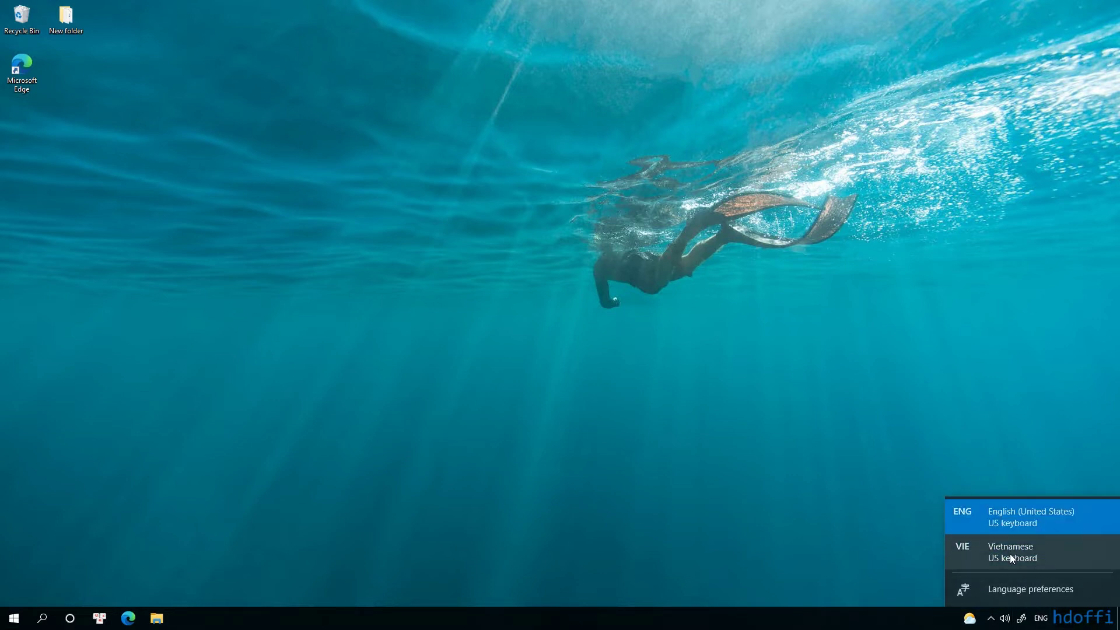
click(1003, 593)
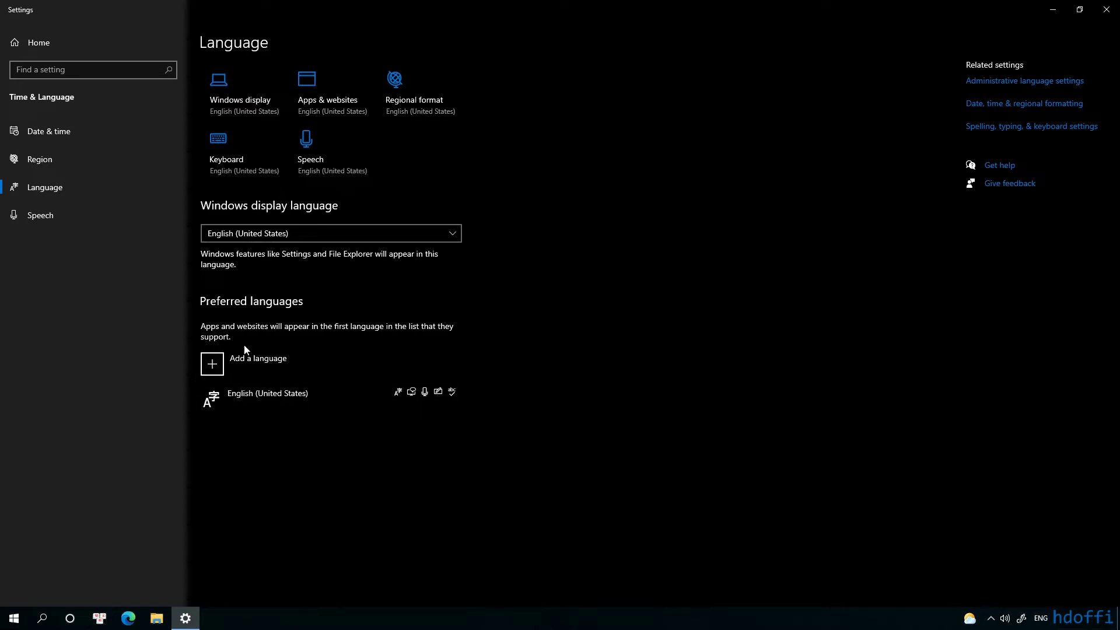
Step: Add Vietnamese as a preferred language, installing its language pack and text-to-speech without making it the Windows display language
click(212, 365)
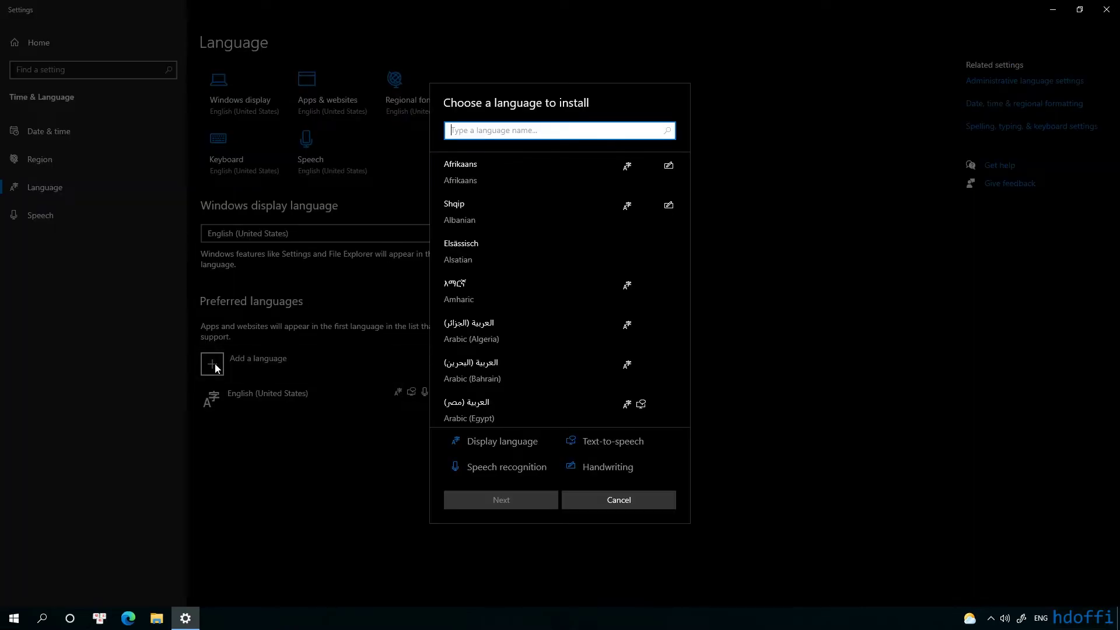
text(vie)
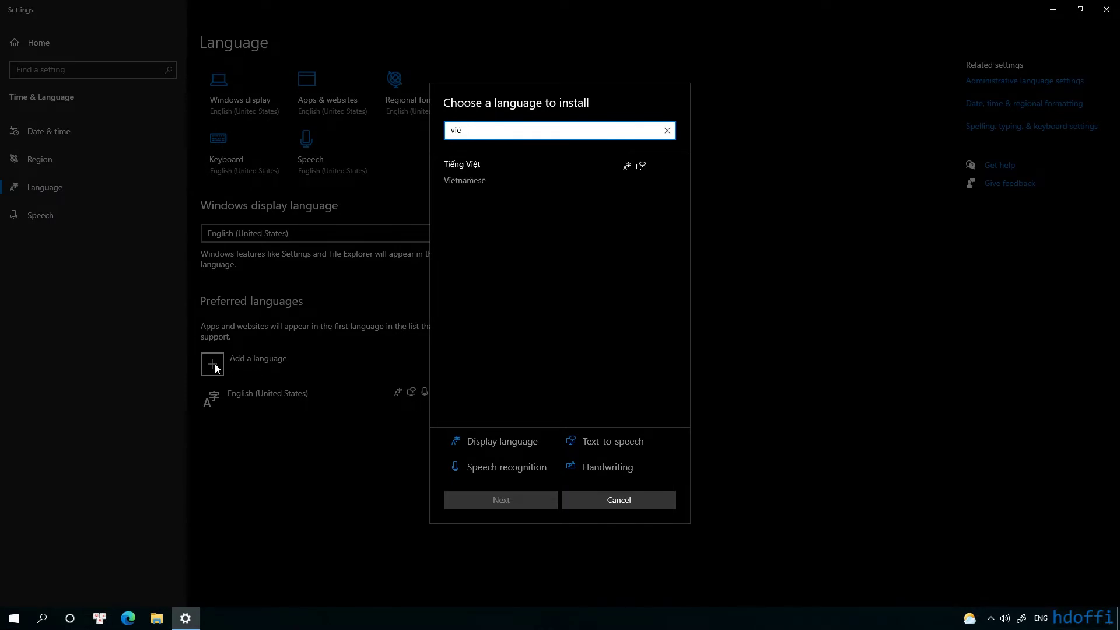
click(480, 167)
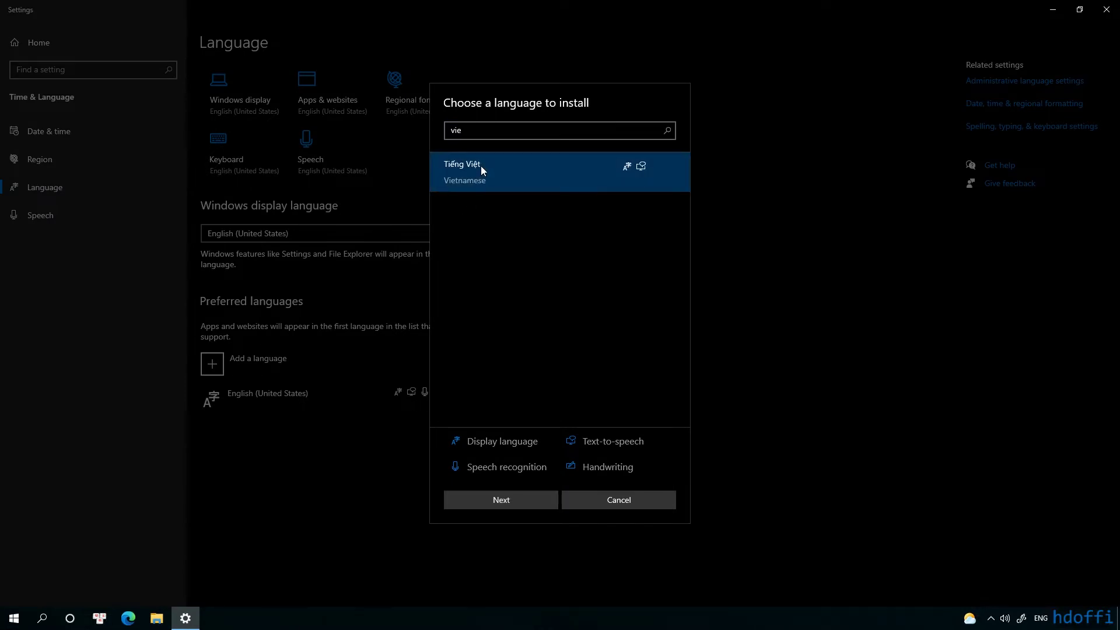
click(516, 505)
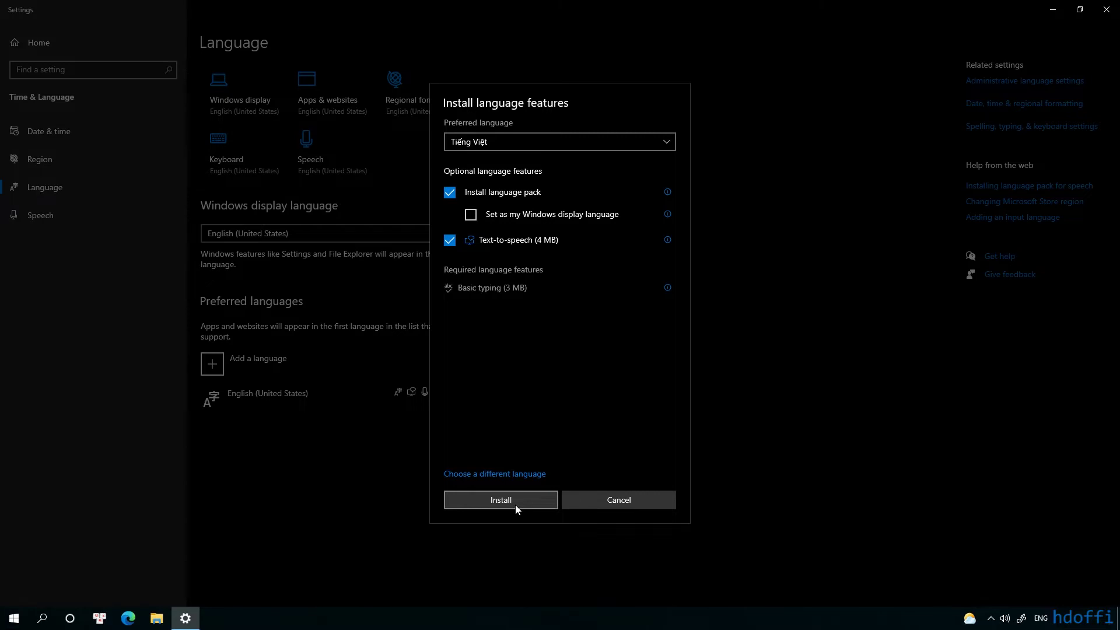
click(515, 505)
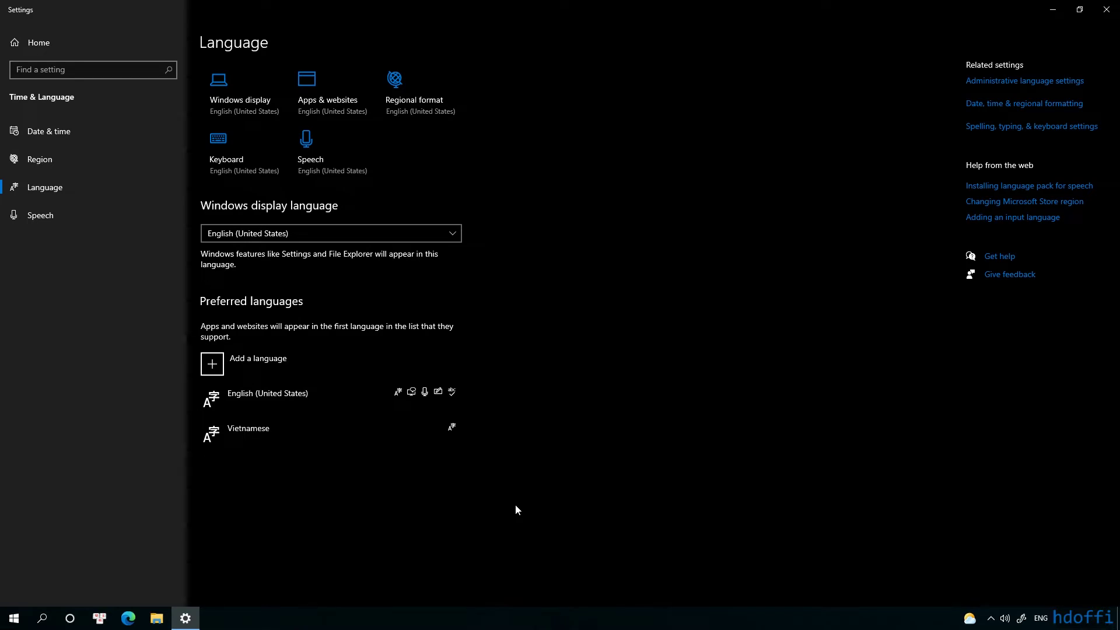
Step: Add the Vietnamese Number Key-based keyboard in the Vietnamese language options and close Settings
click(311, 445)
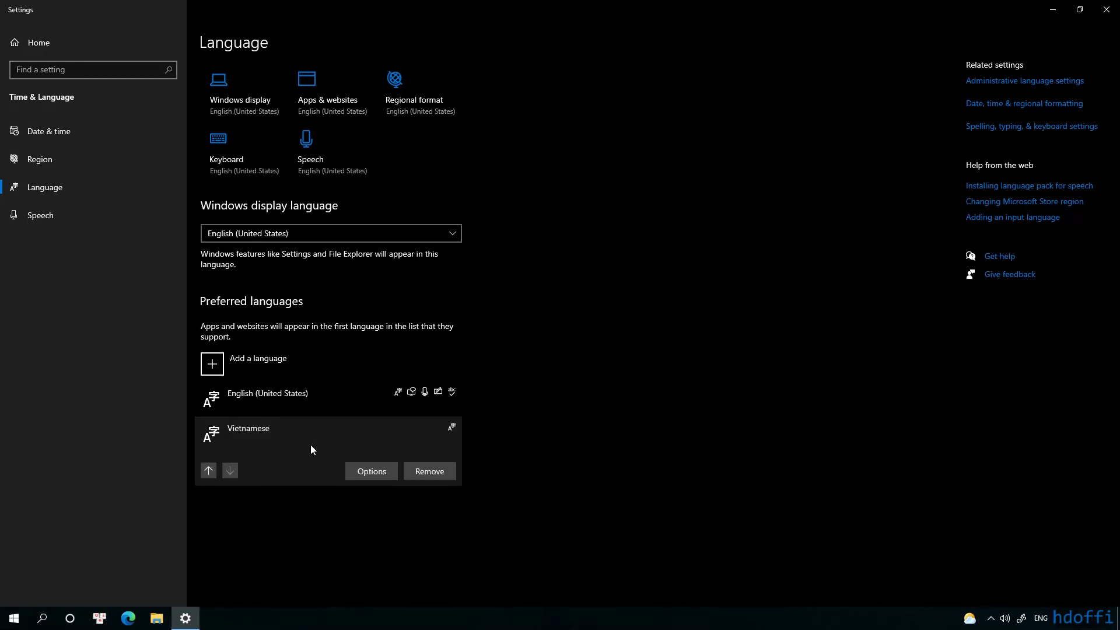
click(373, 472)
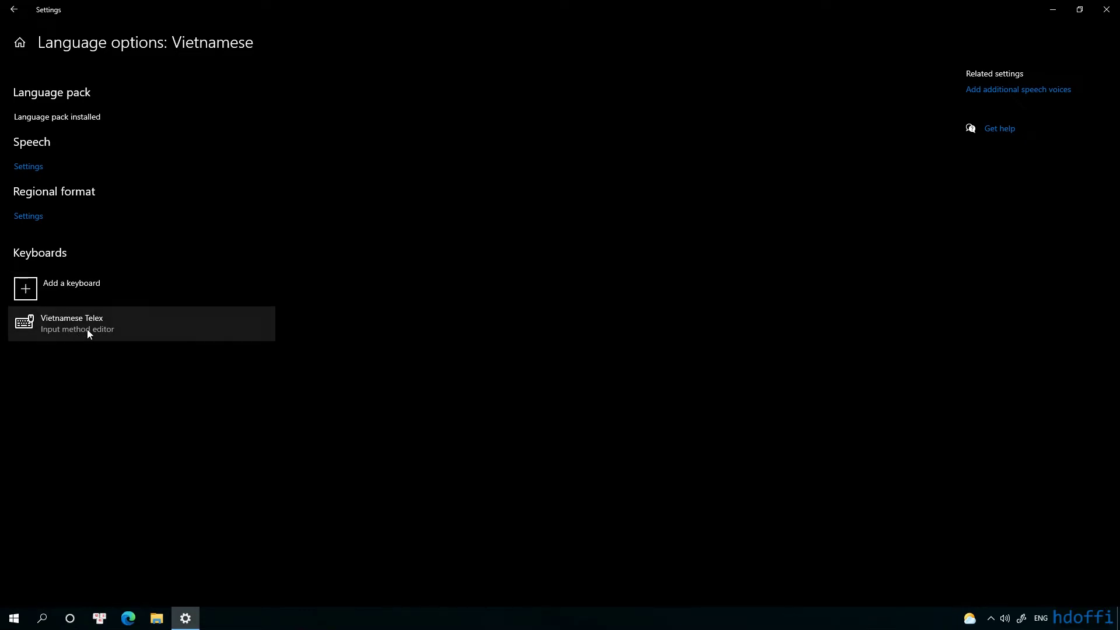
click(1033, 616)
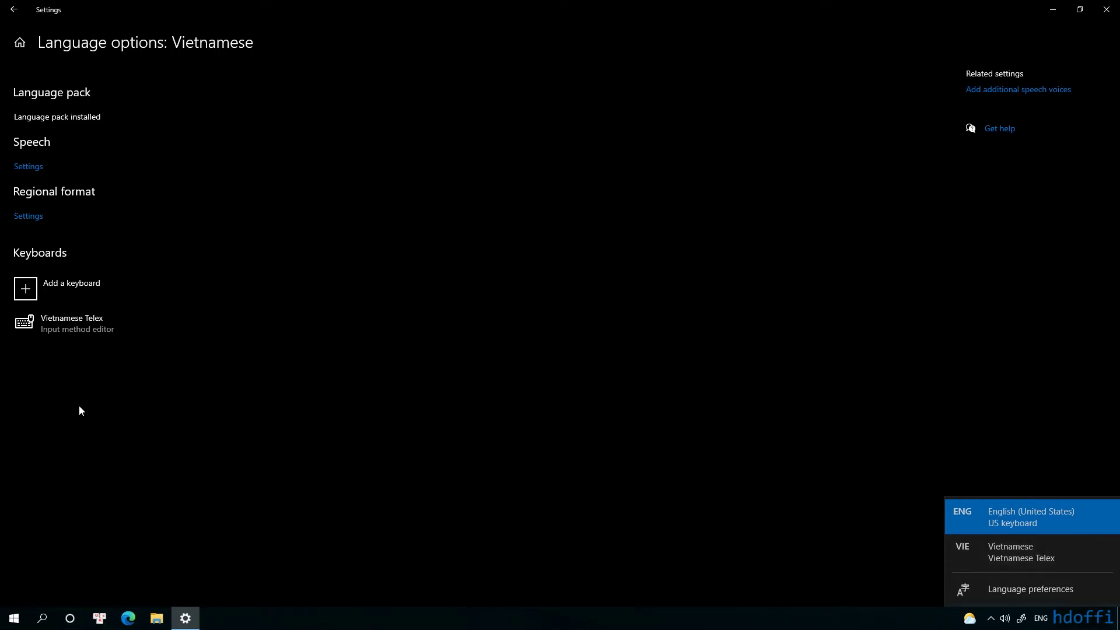
click(24, 293)
click(24, 293)
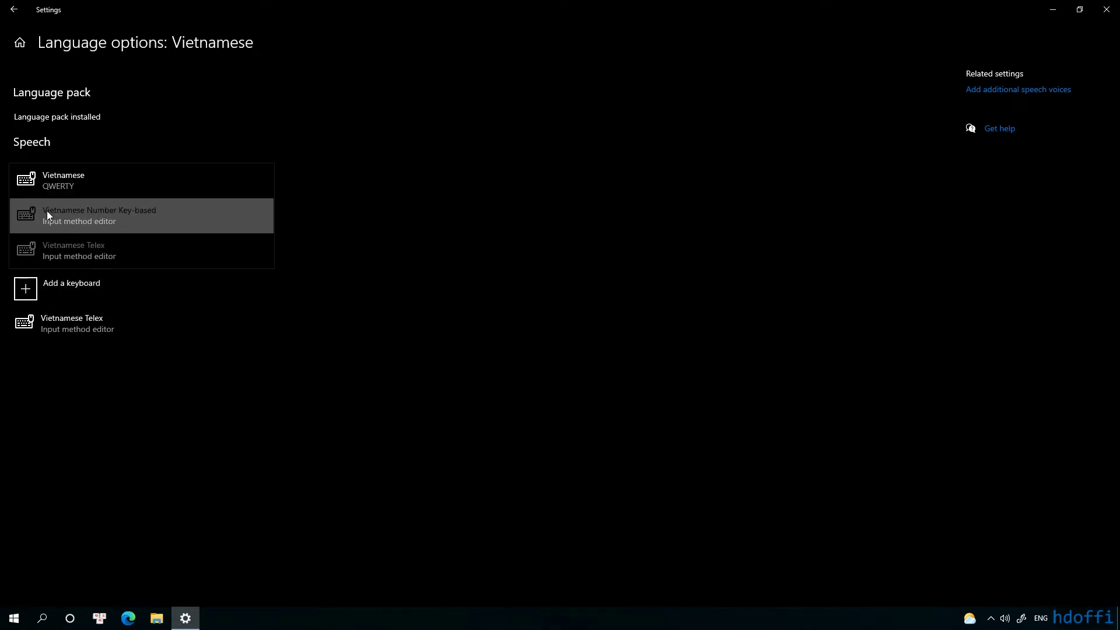
click(93, 212)
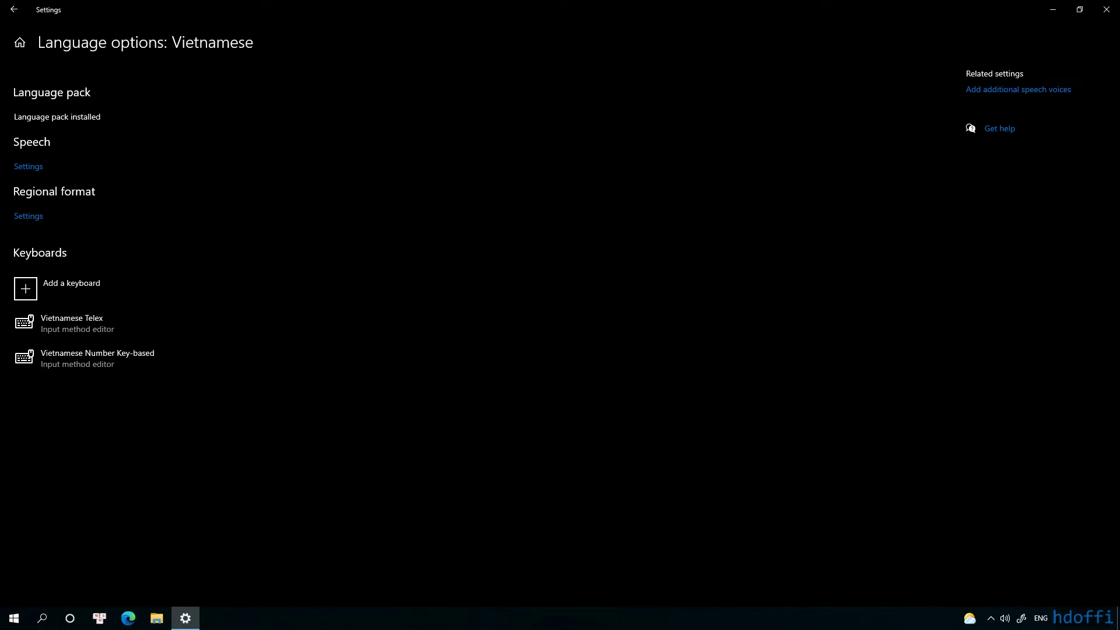
click(1106, 9)
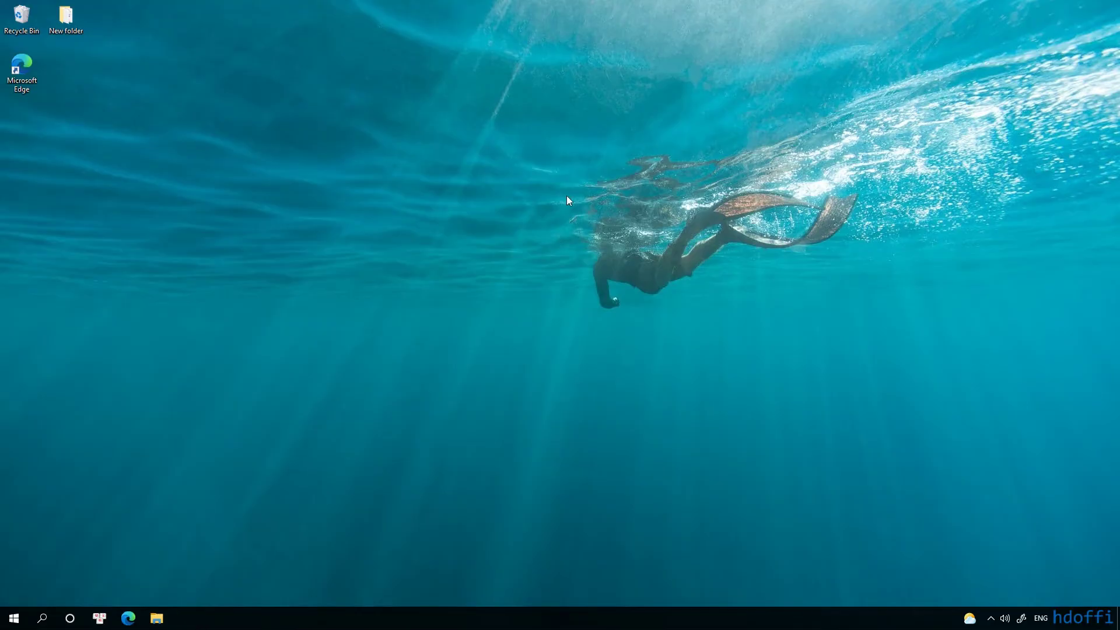
Step: Open Notepad and switch the input method to Vietnamese Number Key-based
key(super+r)
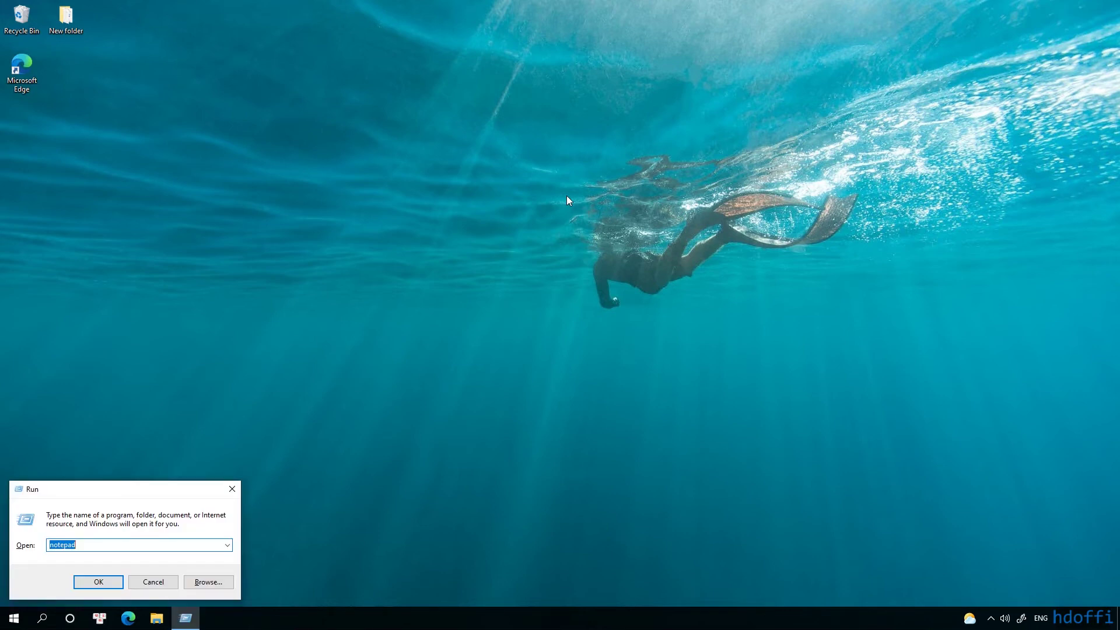
key(Return)
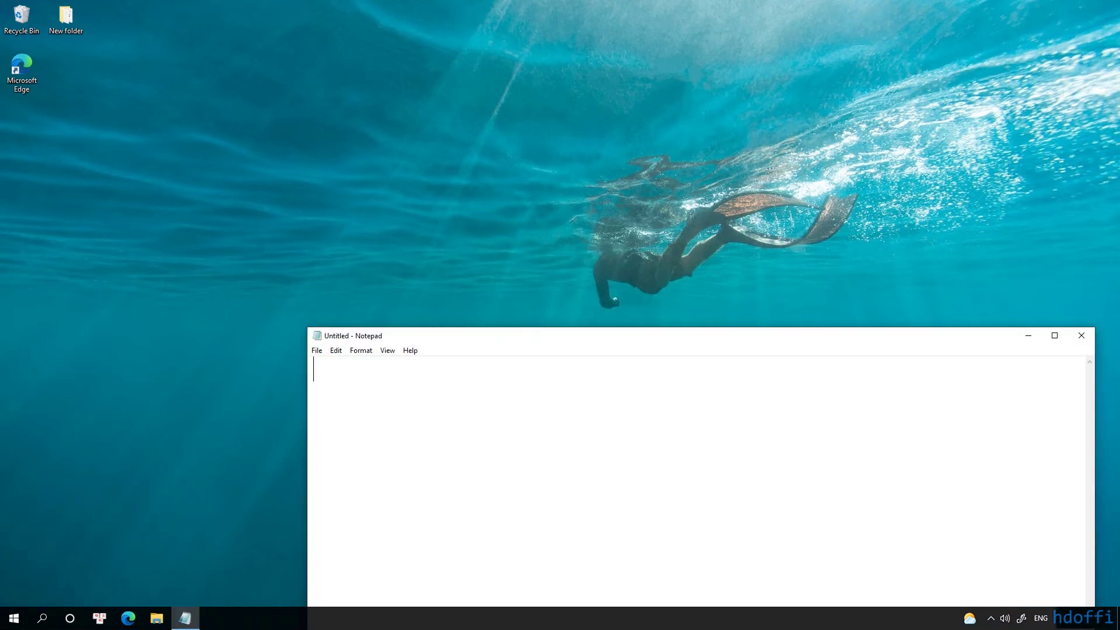
click(1041, 618)
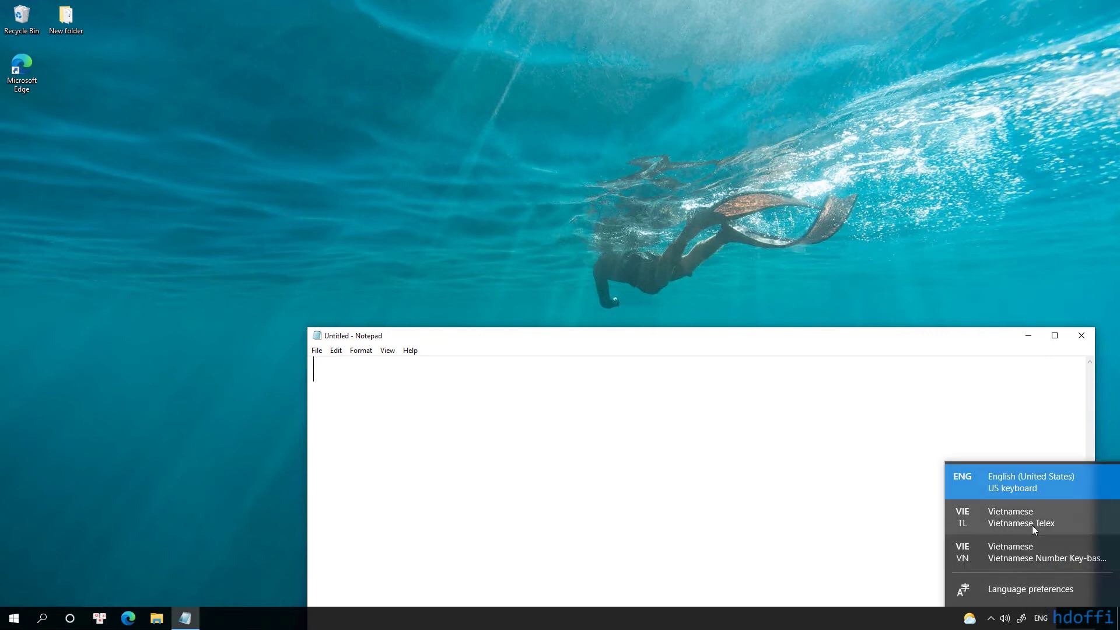
click(1037, 545)
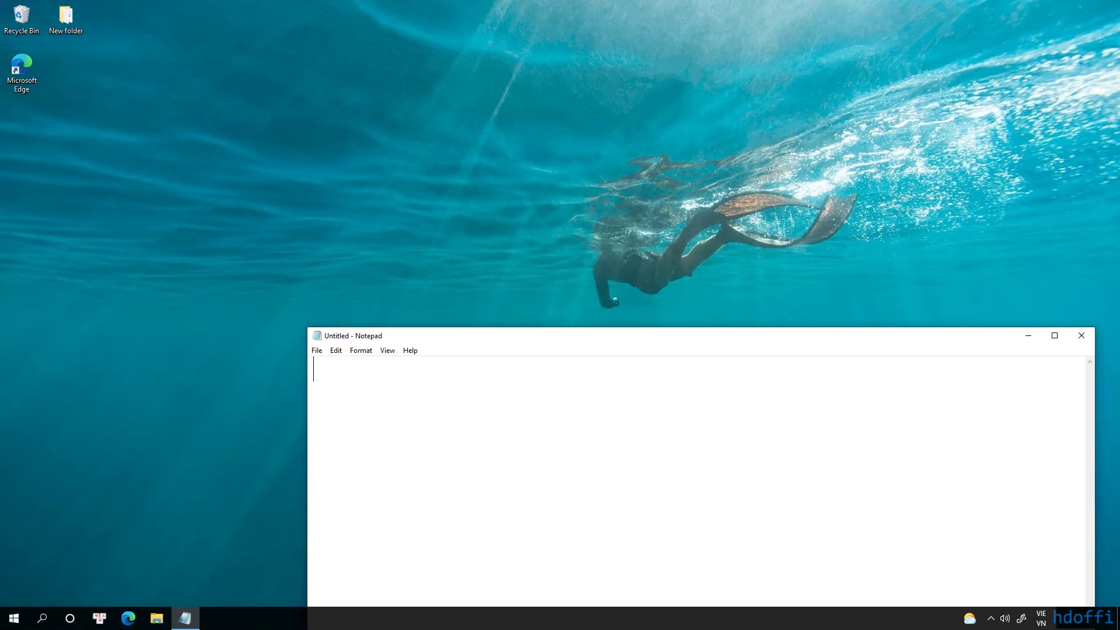
Step: Enter the accented test text "không có", "và", "ả" and "ã" on separate lines in Notepad
text(không có)
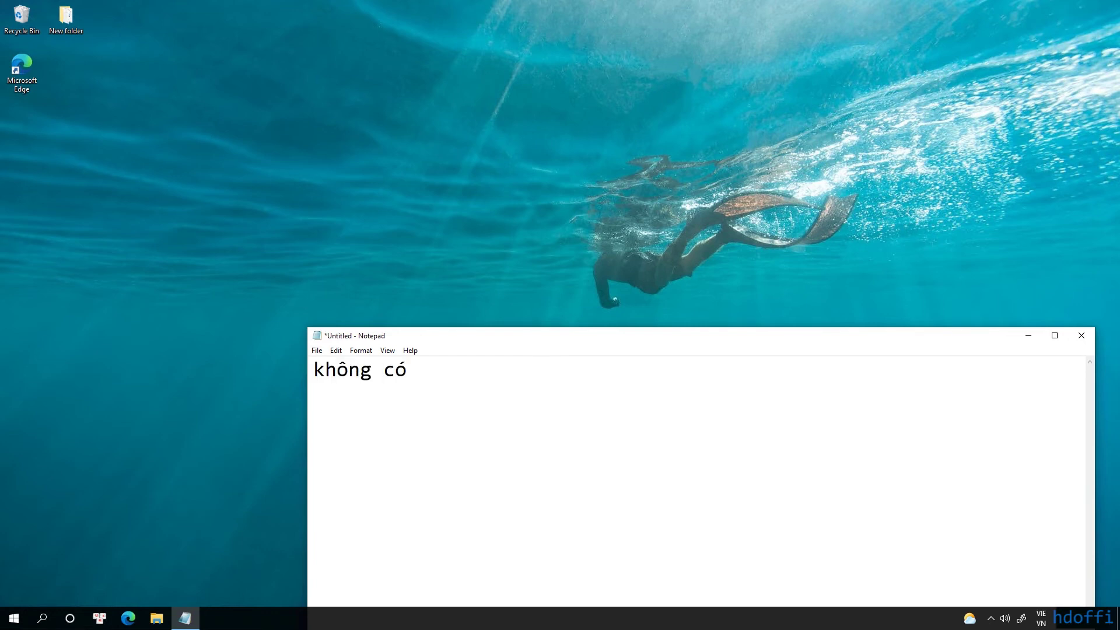
key(Return)
text(và)
key(Return)
text(ar)
key(Return)
text(a)
Step: Remove the Vietnamese Telex keyboard from the Vietnamese language options and check the list of available input methods
click(1041, 619)
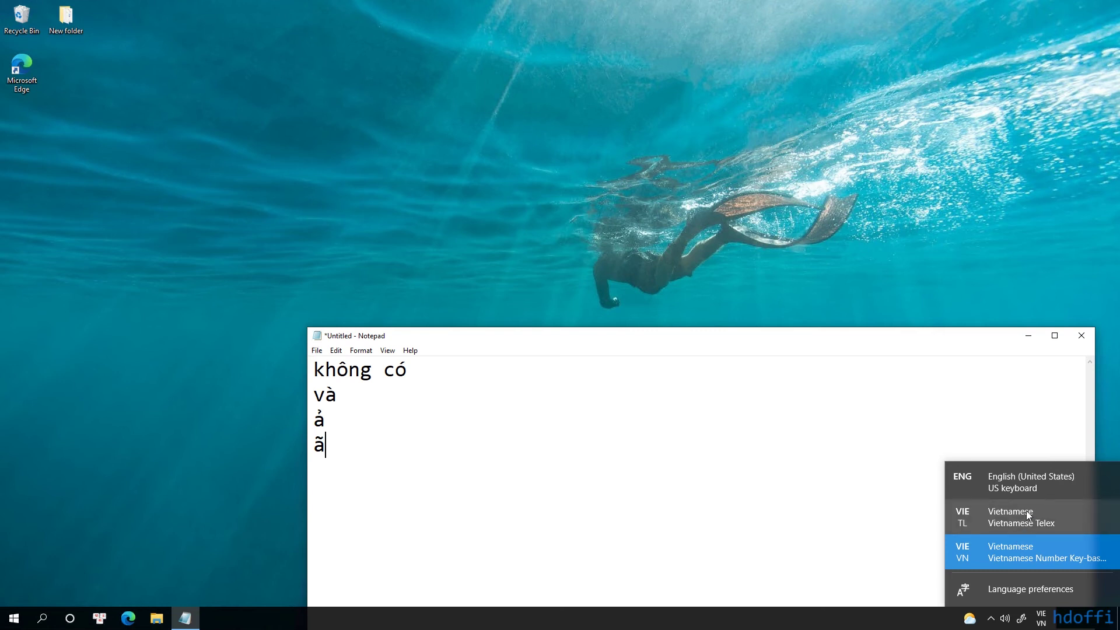
click(1009, 586)
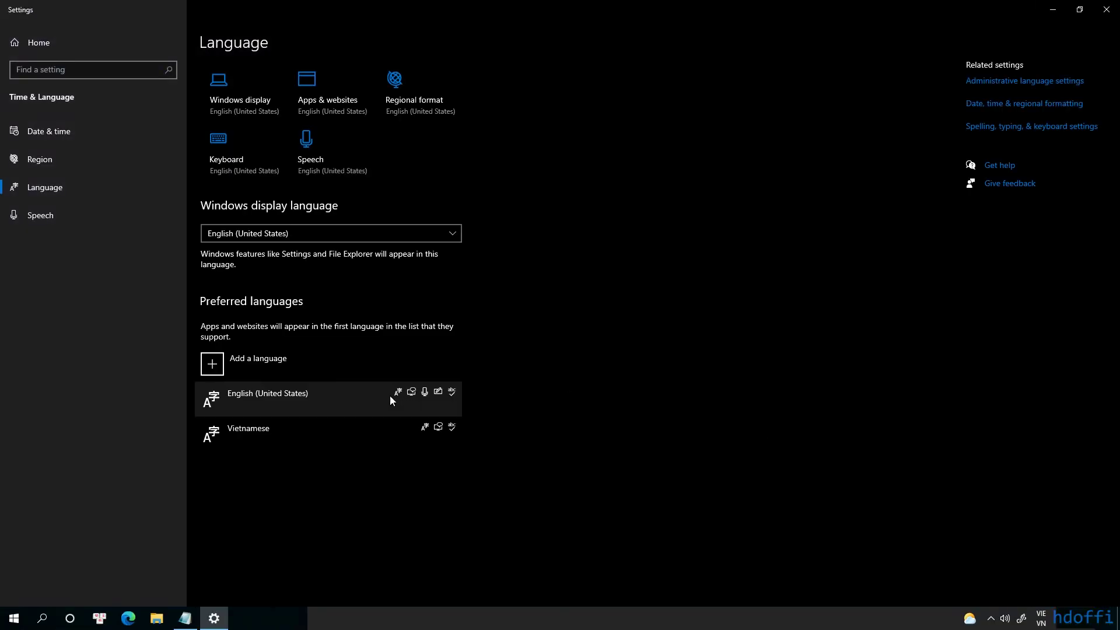
click(299, 425)
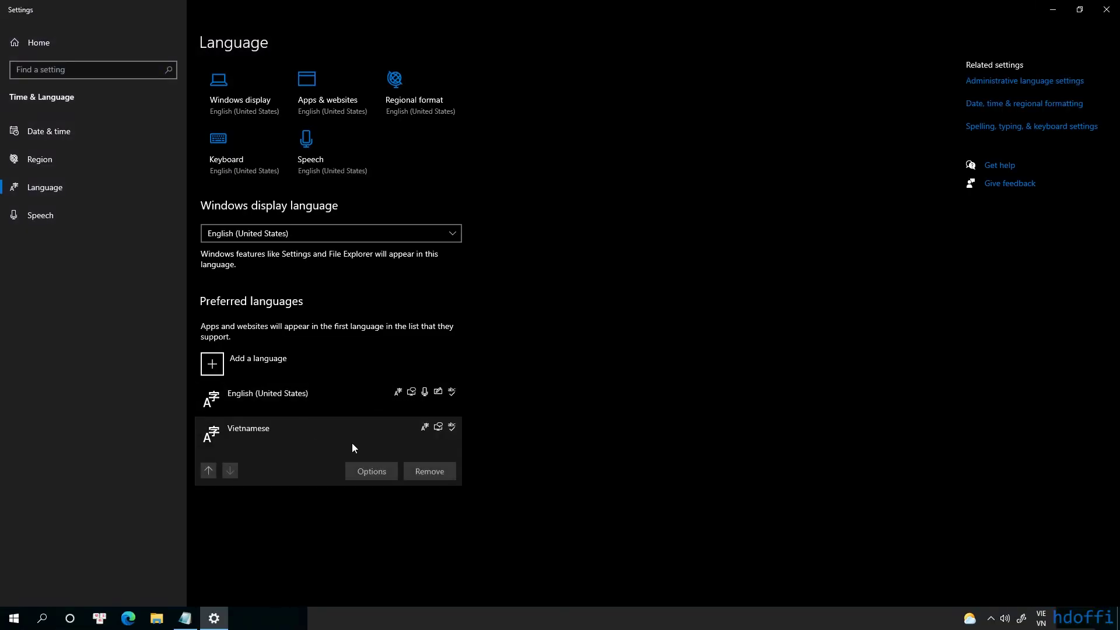
click(366, 471)
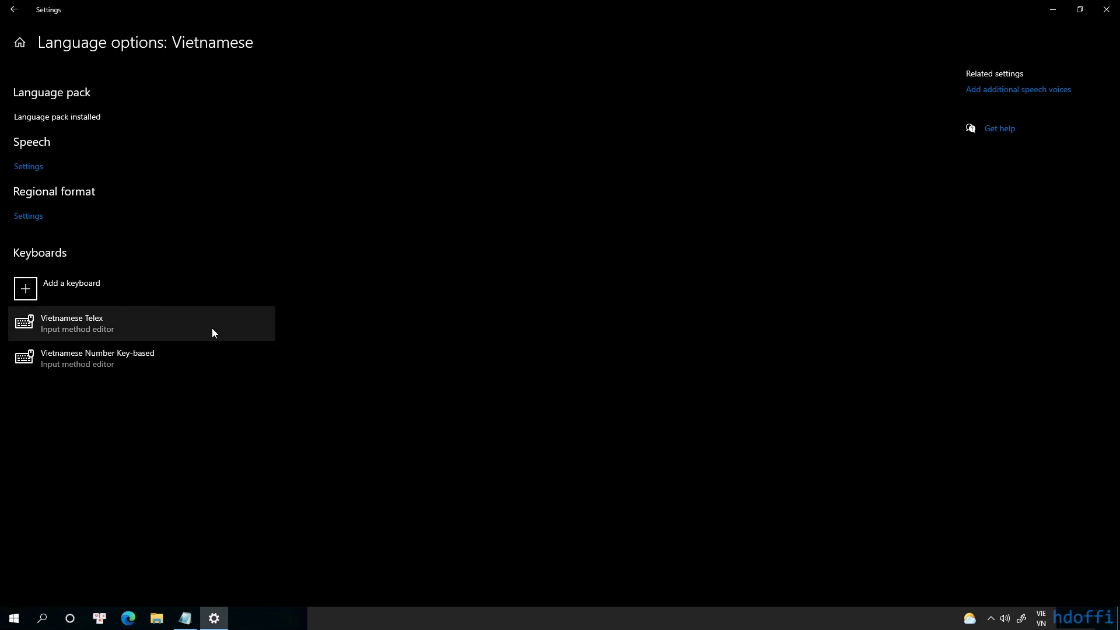
click(89, 321)
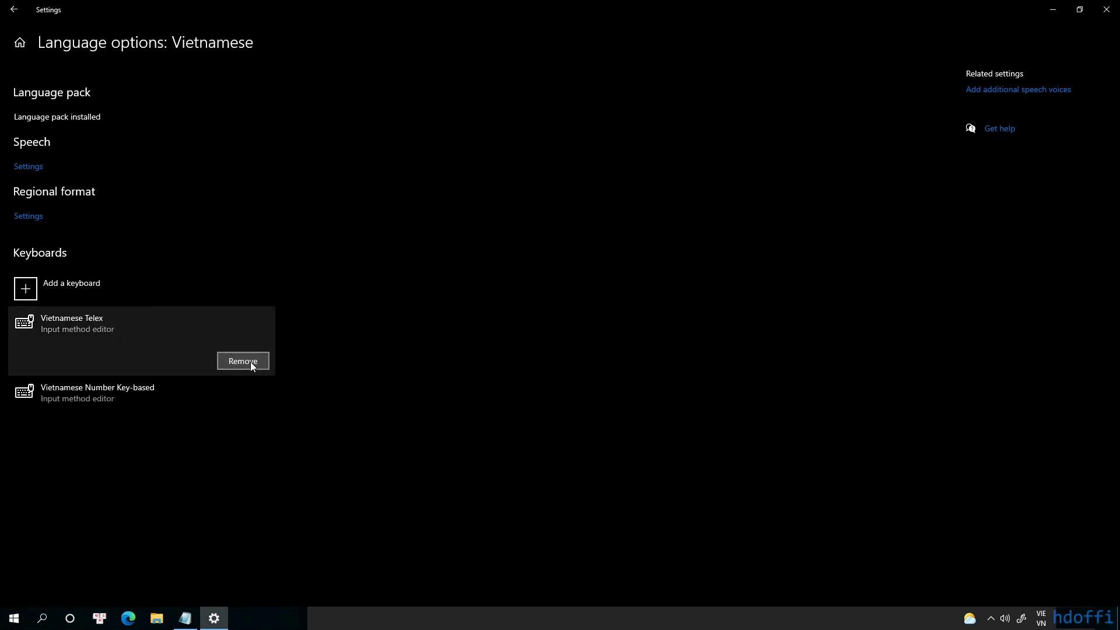
click(251, 362)
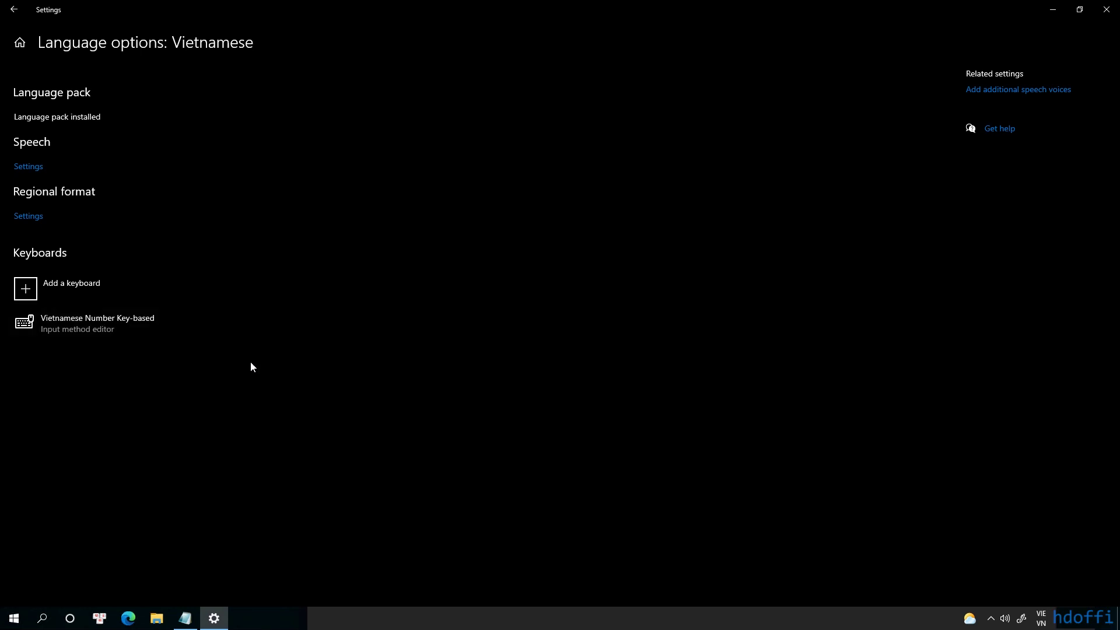
click(1041, 618)
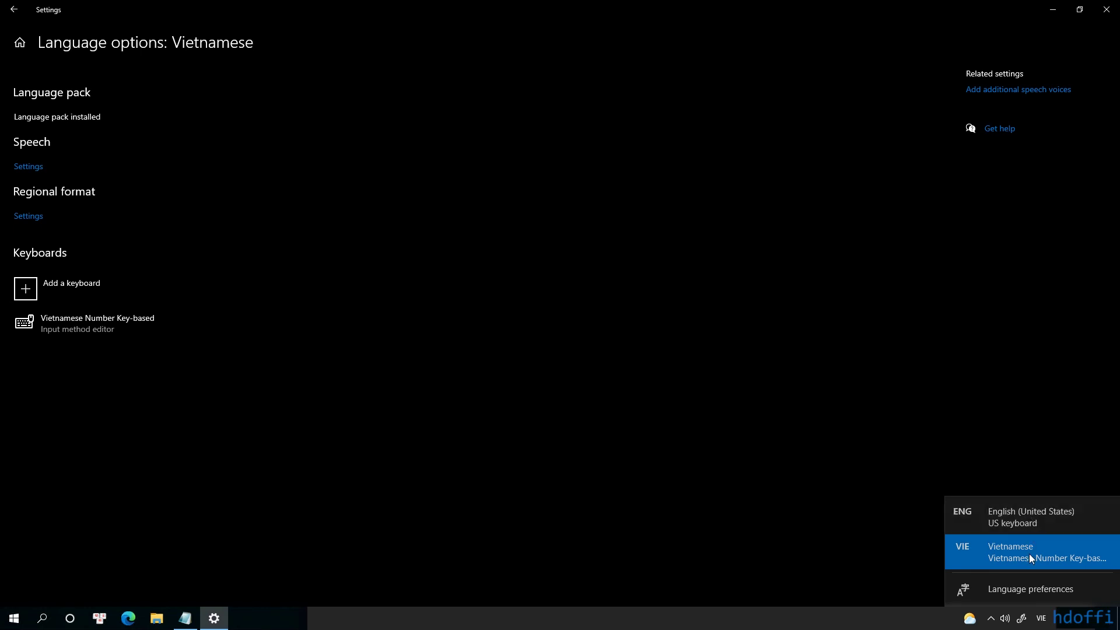